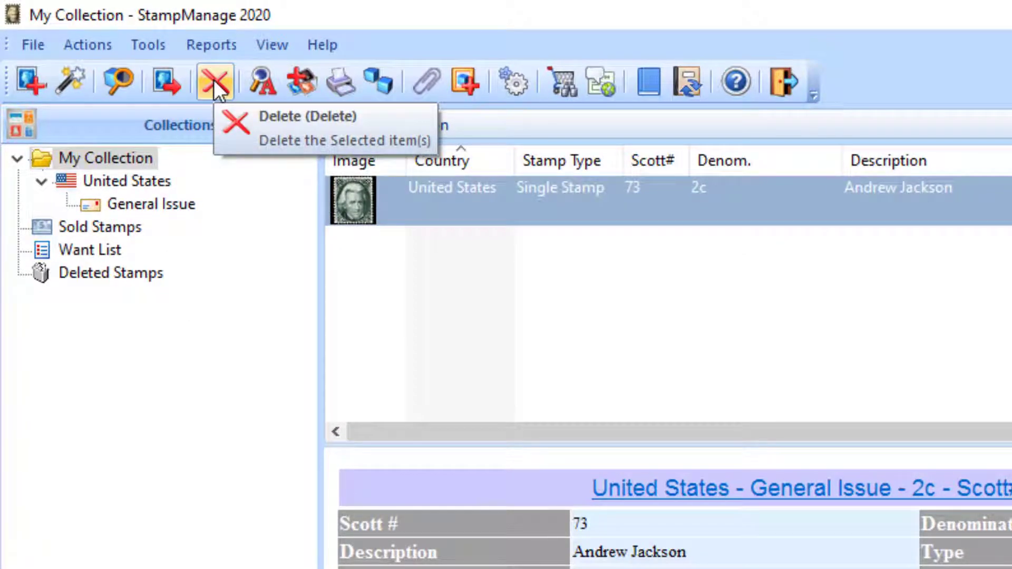
Step: Delete the Scott 73 2c Andrew Jackson stamp and confirm the removal
left_click(214, 84)
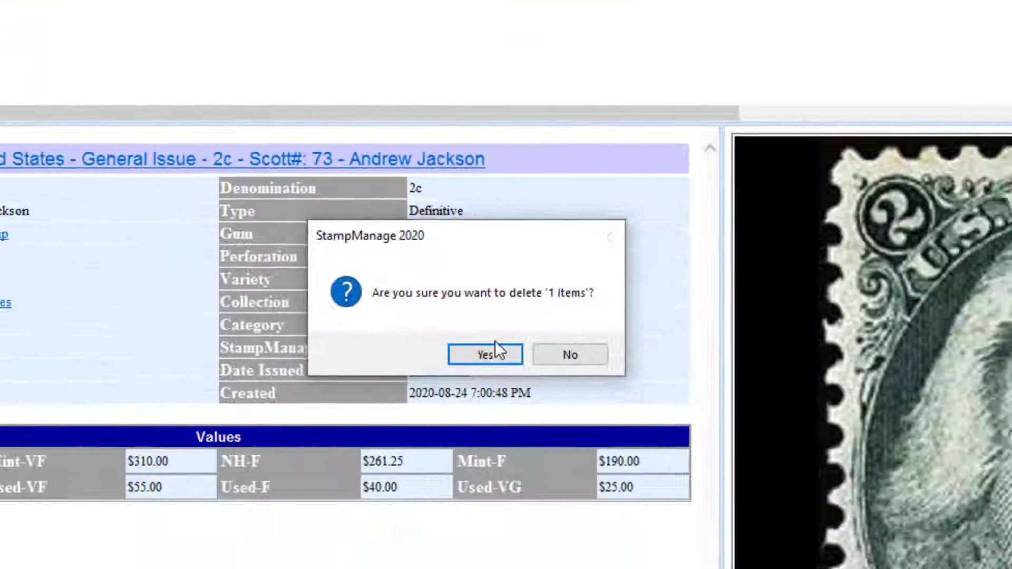
left_click(495, 350)
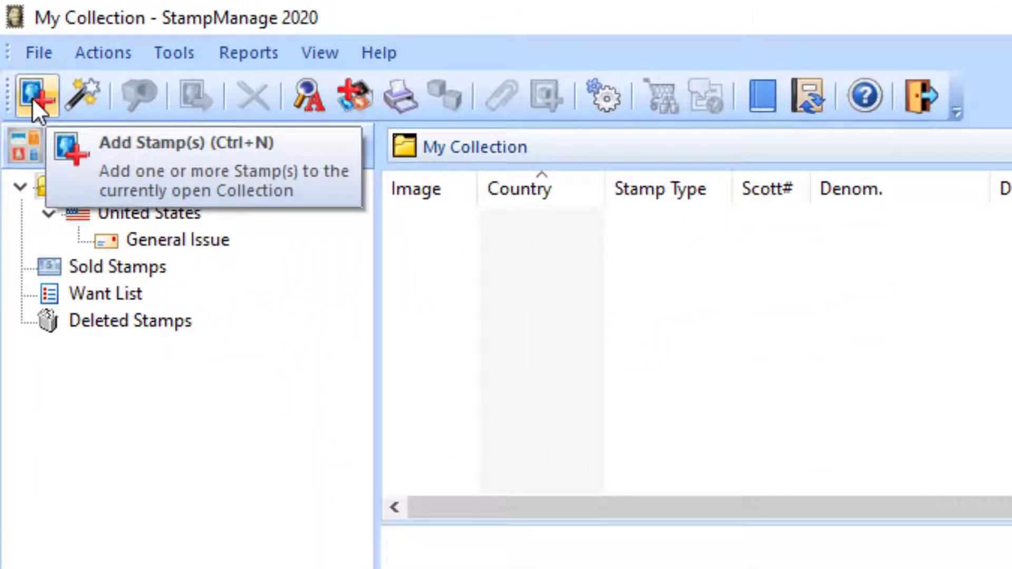
Step: Begin a new stamp entry and load Australia (1902-) in the catalogue with its categories expanded
left_click(33, 97)
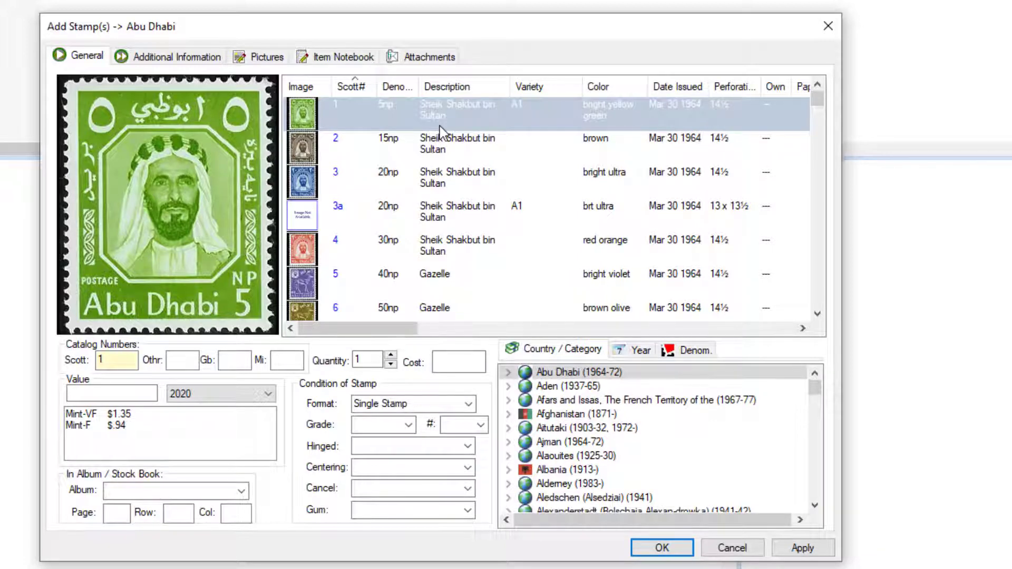
mouse_move(815, 389)
left_mouse_down()
mouse_move(815, 463)
mouse_move(802, 464)
mouse_move(810, 398)
mouse_move(801, 363)
left_mouse_up()
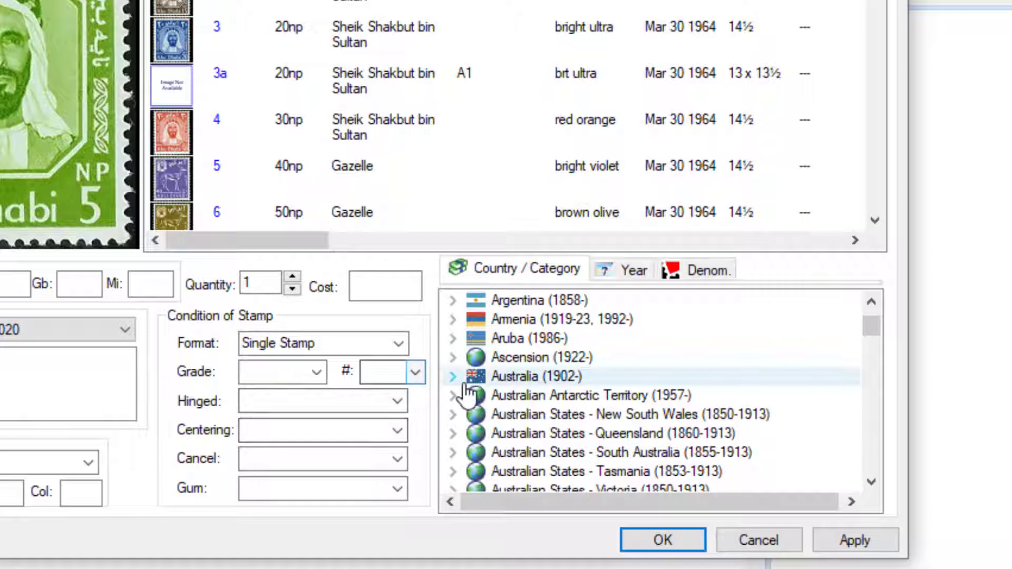
left_click(543, 380)
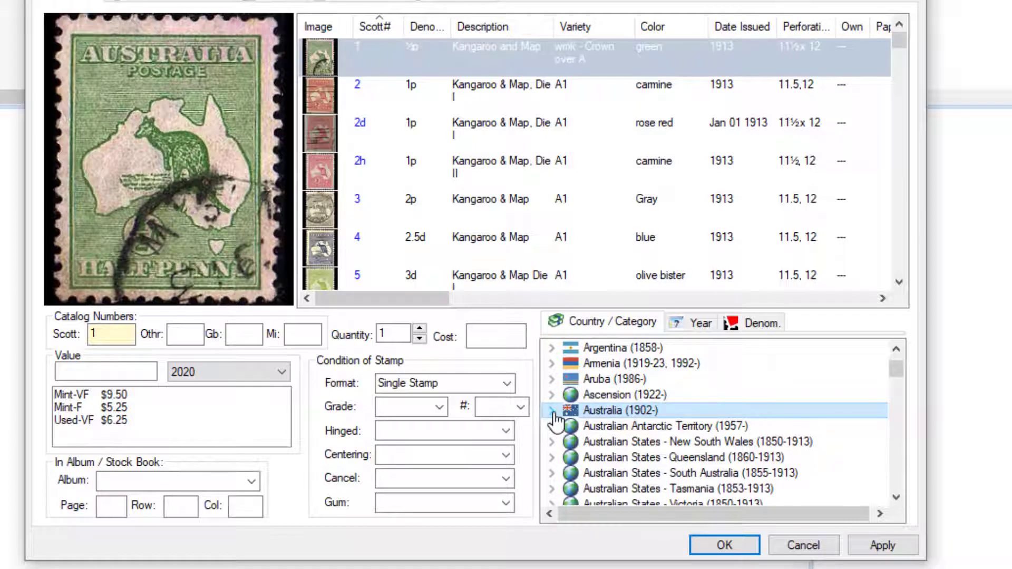
left_click(552, 412)
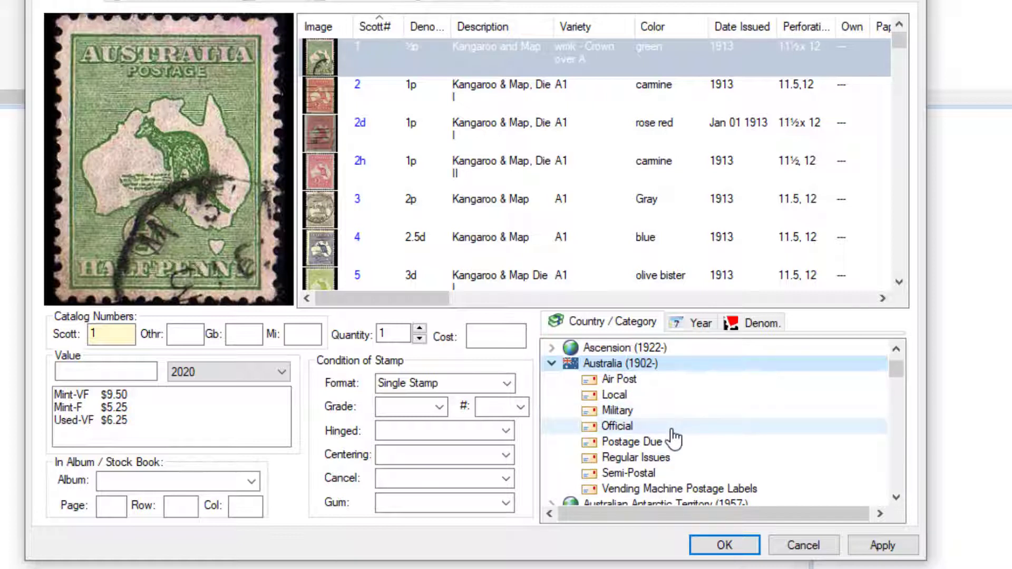
Step: Choose Regular Issues Scott 2, the 1p carmine Kangaroo & Map, graded Mint-VF at $15.00
left_click(654, 457)
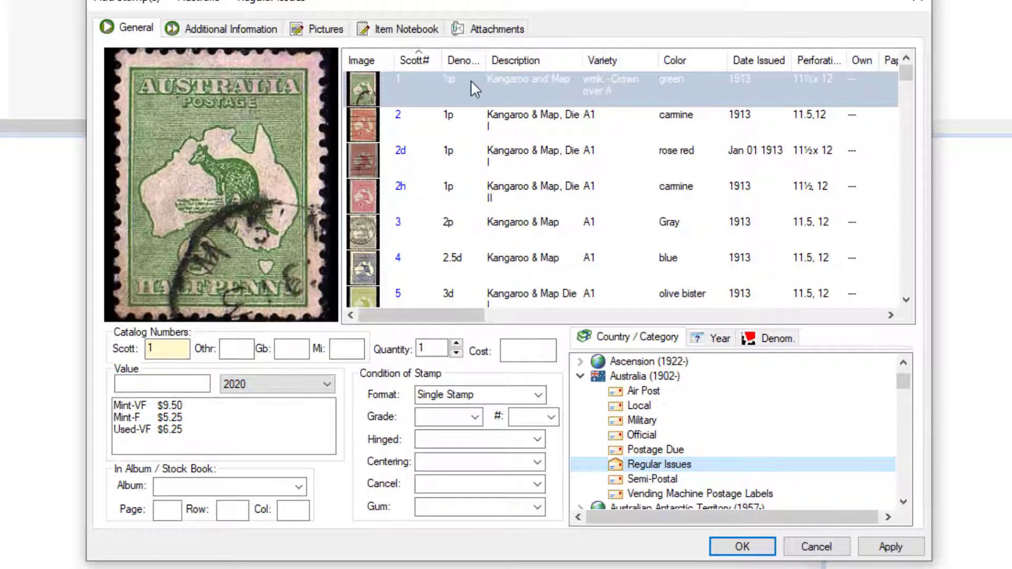
left_click(428, 122)
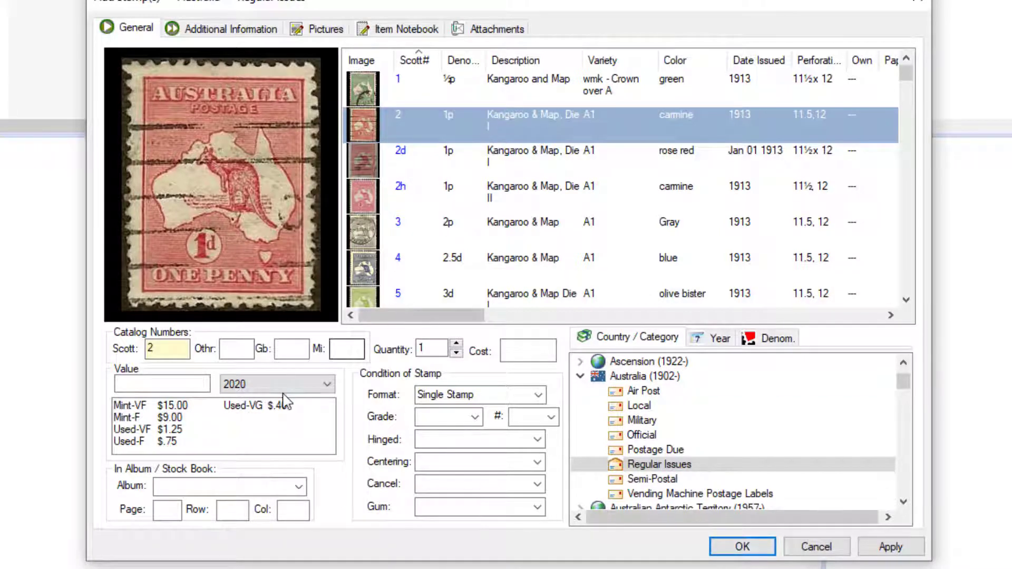
left_click(161, 410)
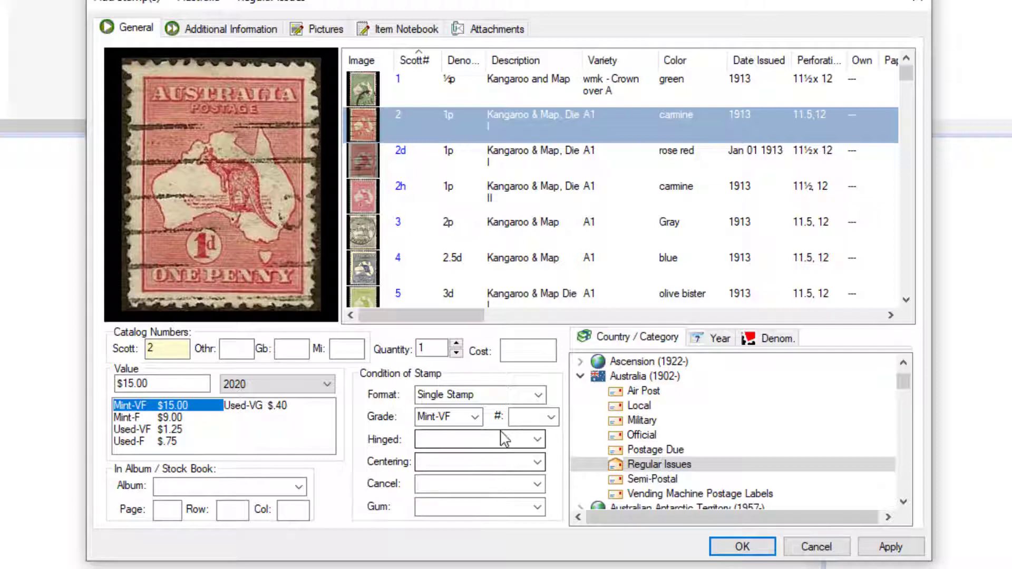
left_click(240, 30)
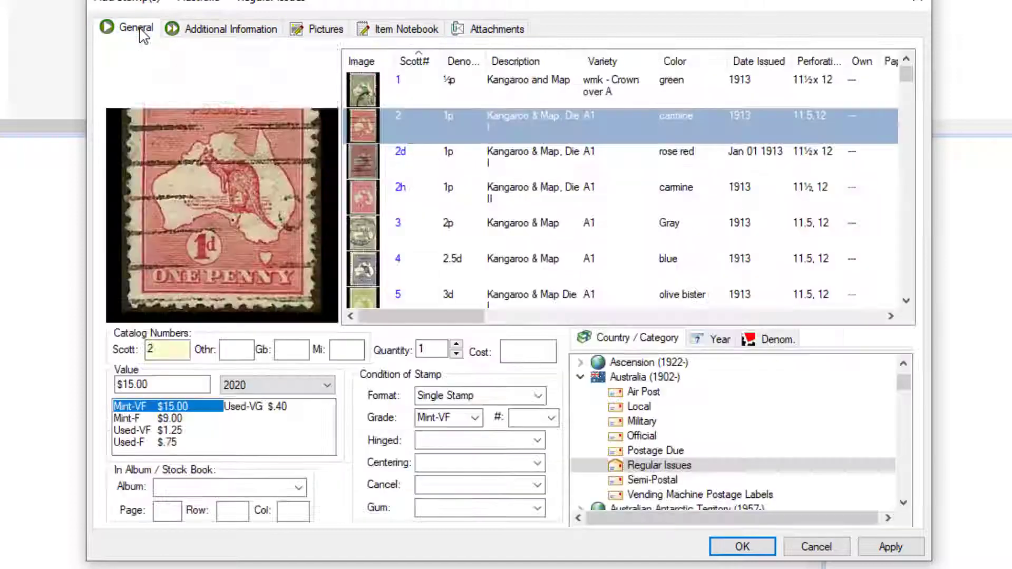
left_click(140, 33)
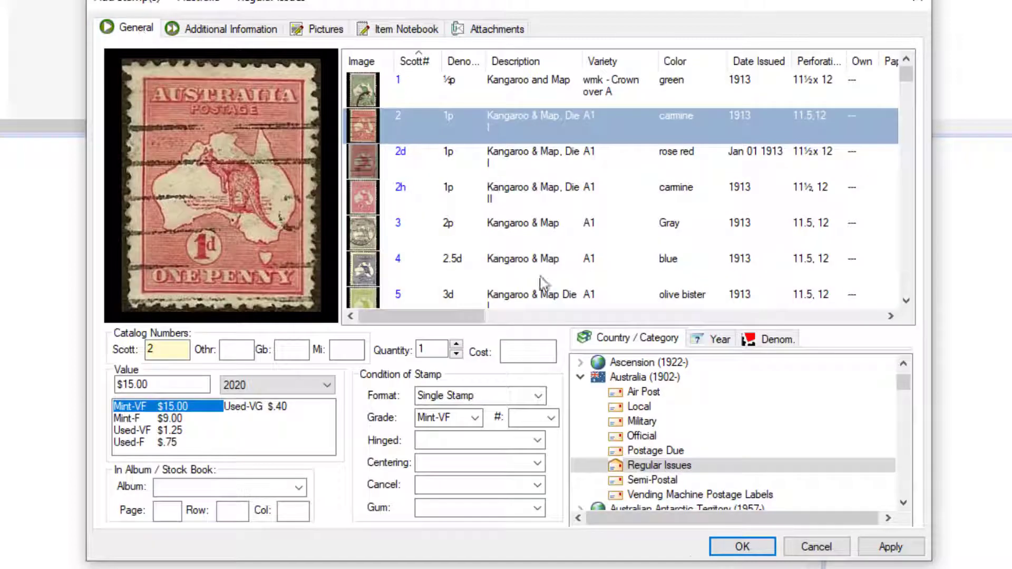
Step: Save the Scott 2 stamp, then change its hinge condition to Never Hinged
left_click(741, 546)
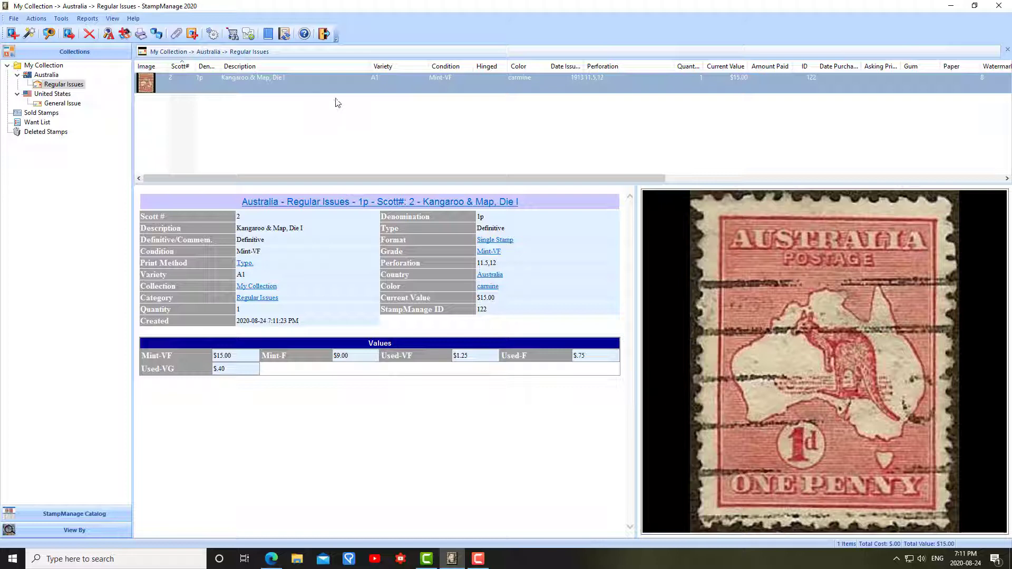
double_click(268, 81)
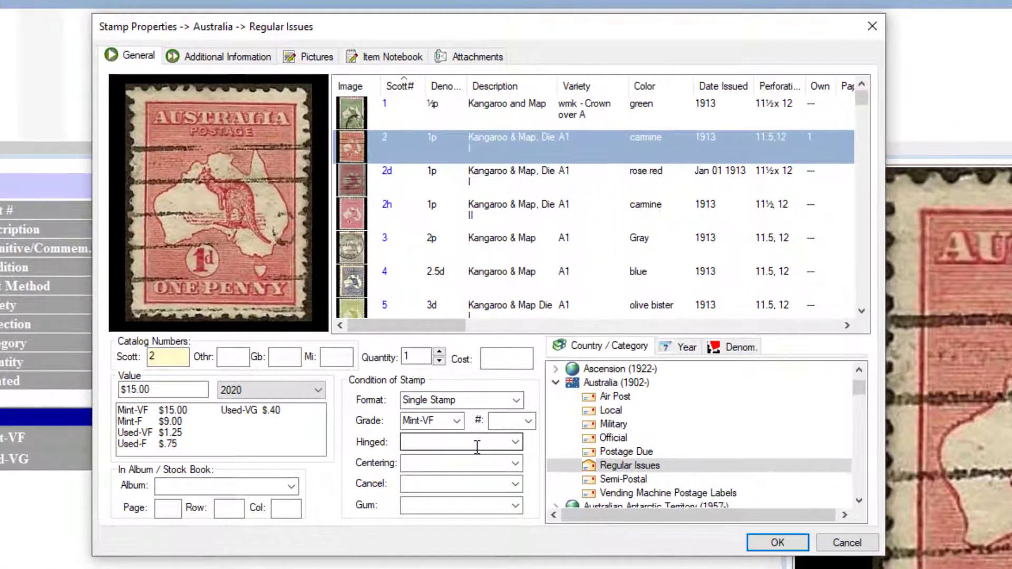
left_click(515, 442)
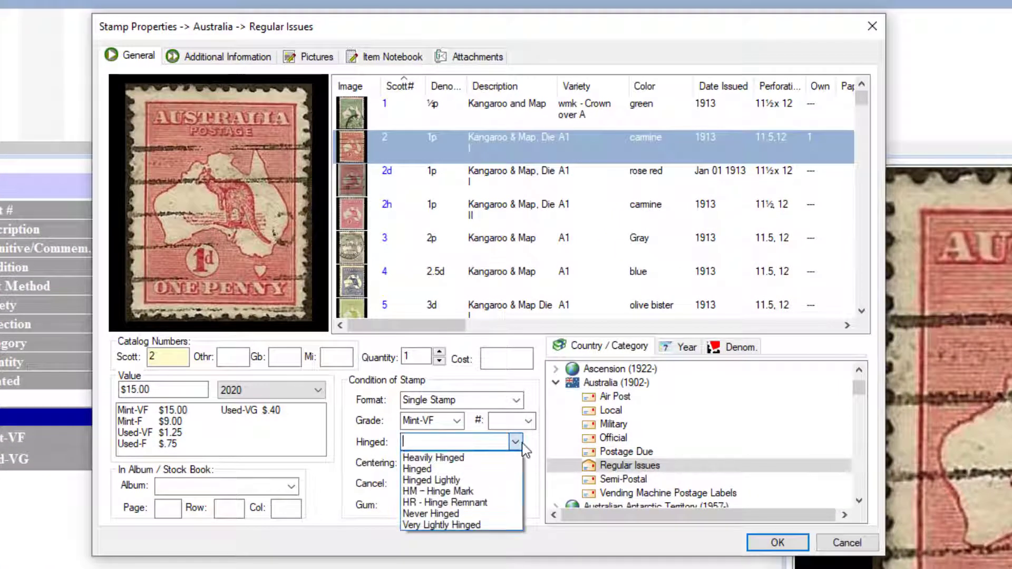
left_click(474, 513)
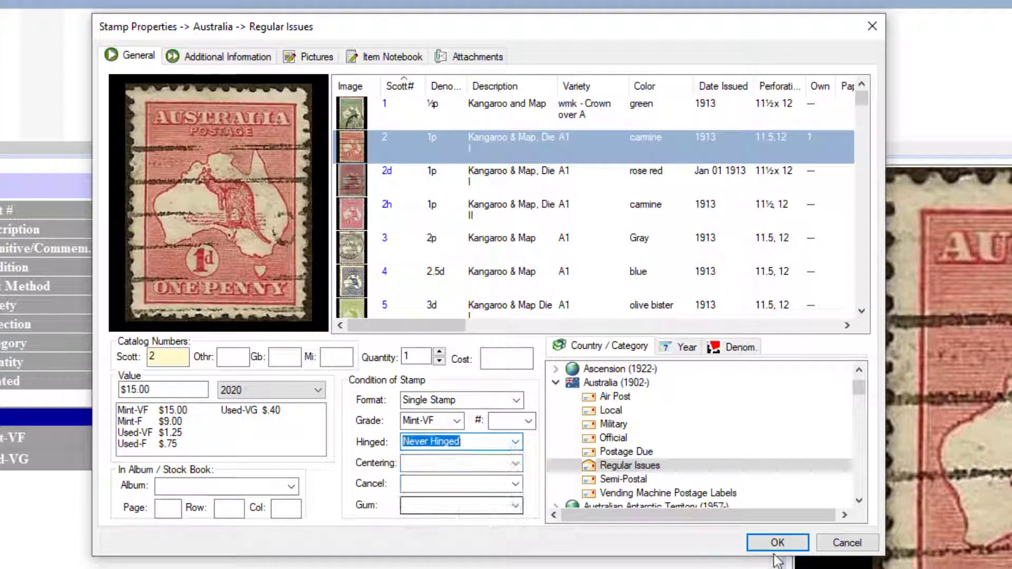
left_click(310, 60)
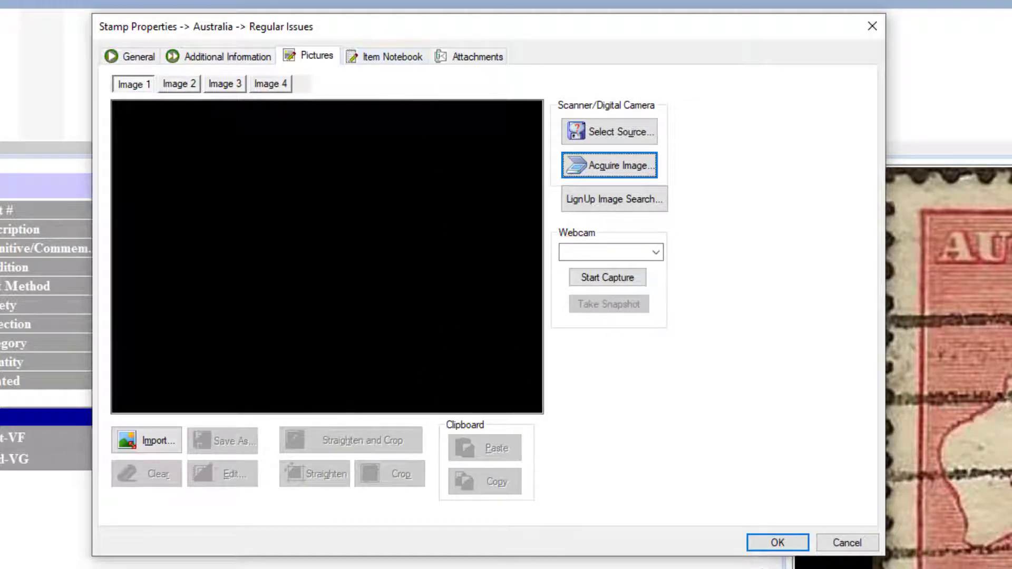
left_click(136, 56)
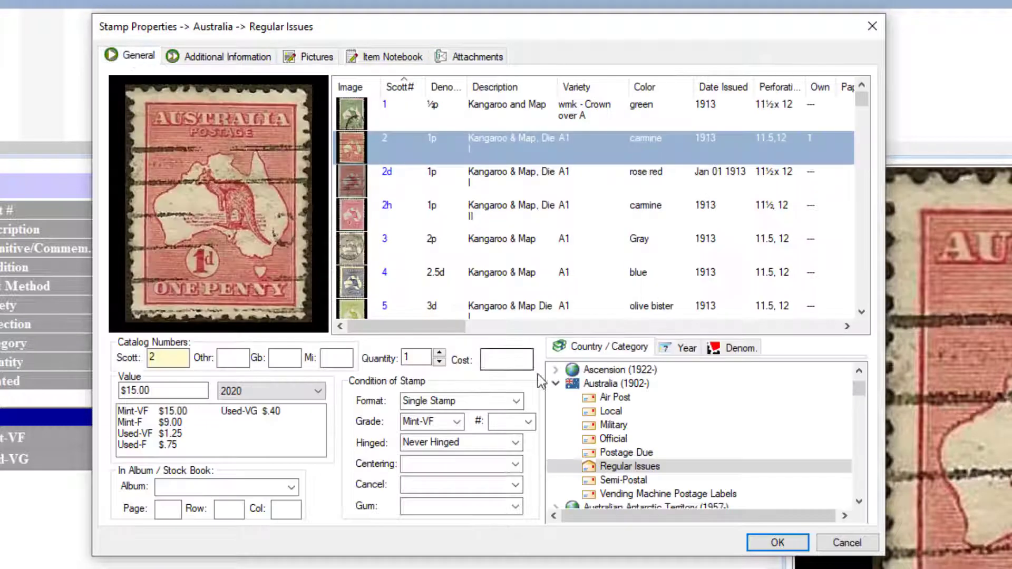
left_click(774, 543)
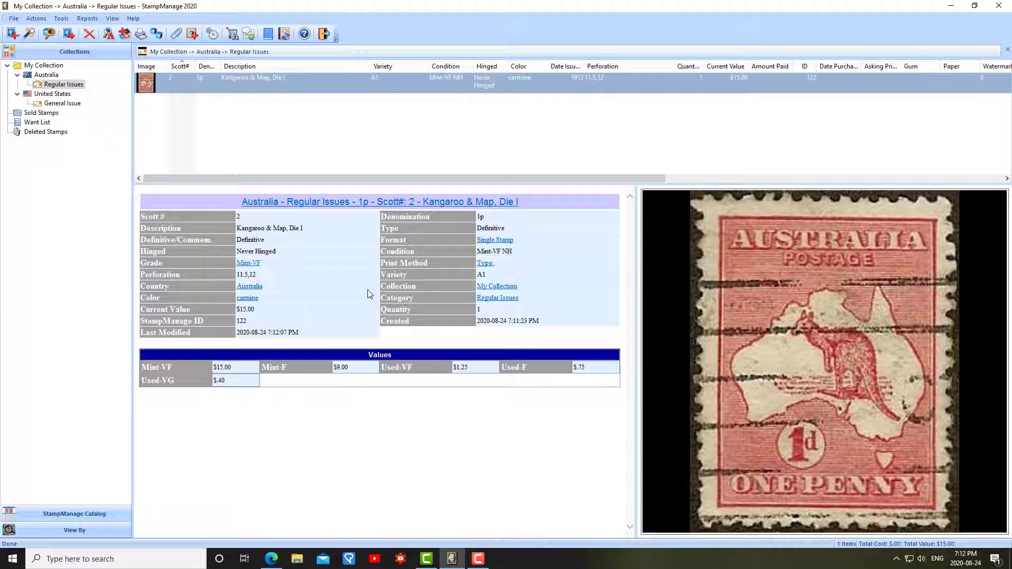
Step: Add Scott 3 (2p gray), 5 (3d olive bister) and 6 (4d orange) together in one selection
left_click(11, 34)
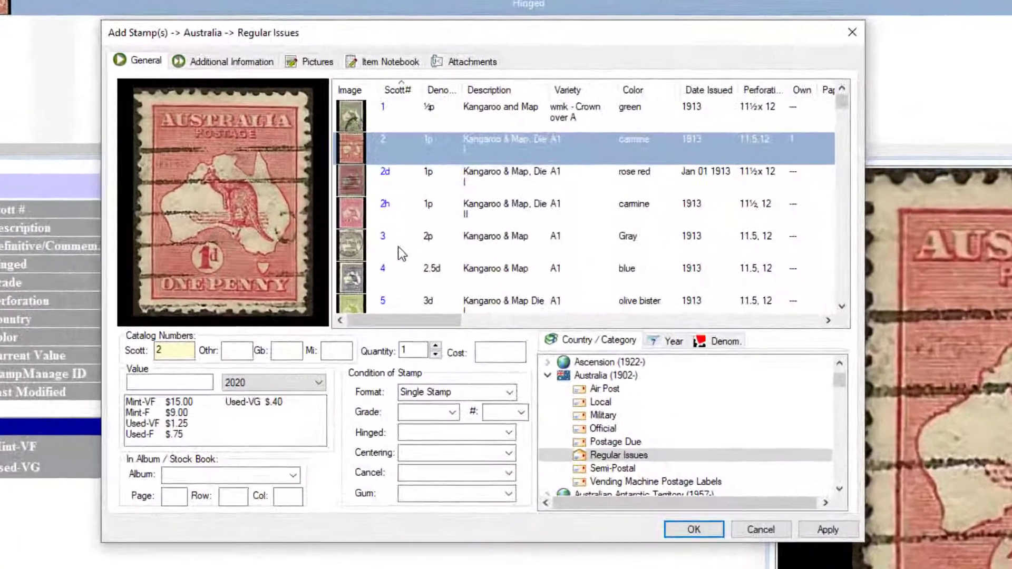
left_click(402, 239)
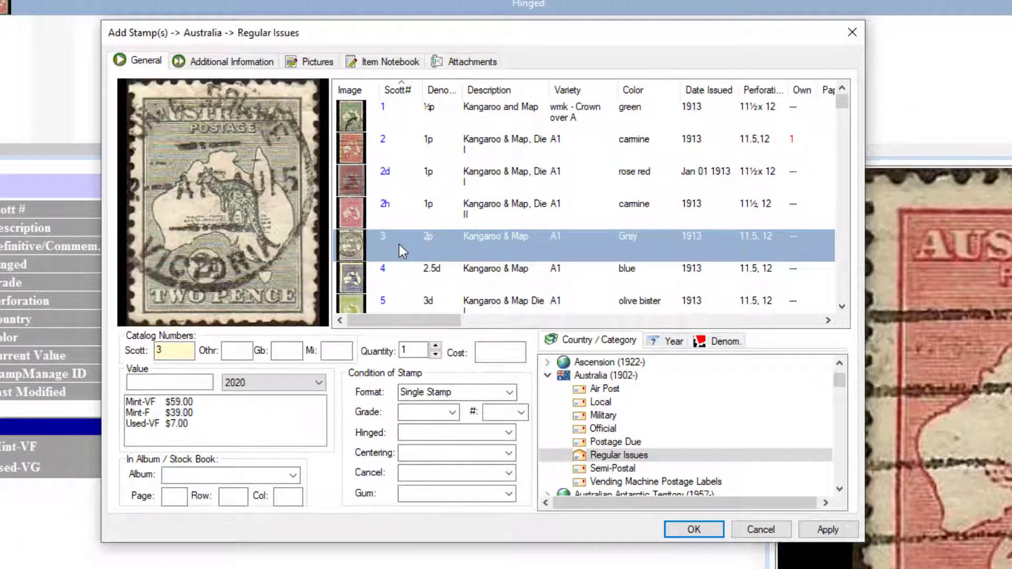
scroll(400, 244, "down", 1)
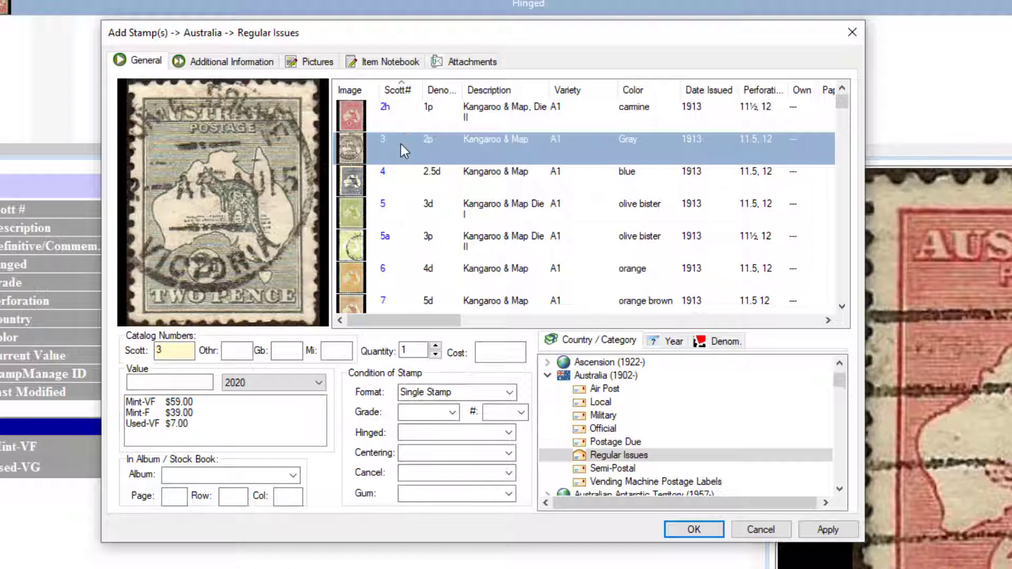
key("ctrl")
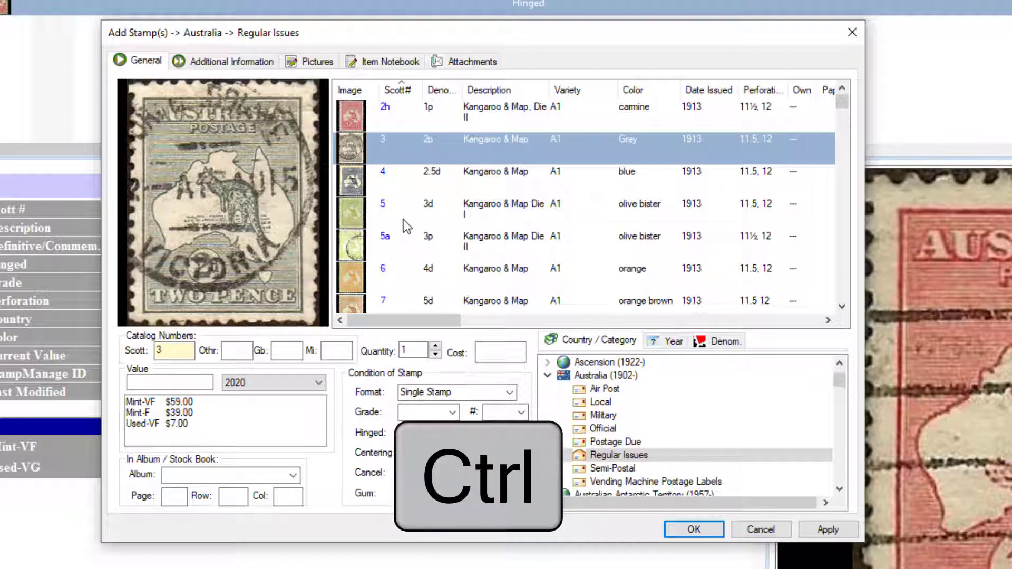
left_click(406, 211, "ctrl")
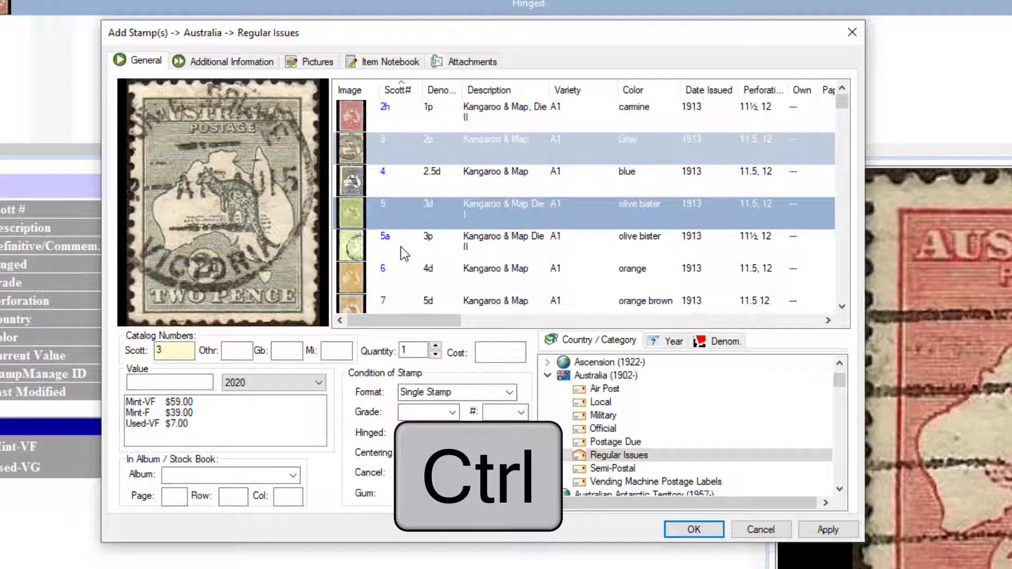
left_click(400, 274, "ctrl")
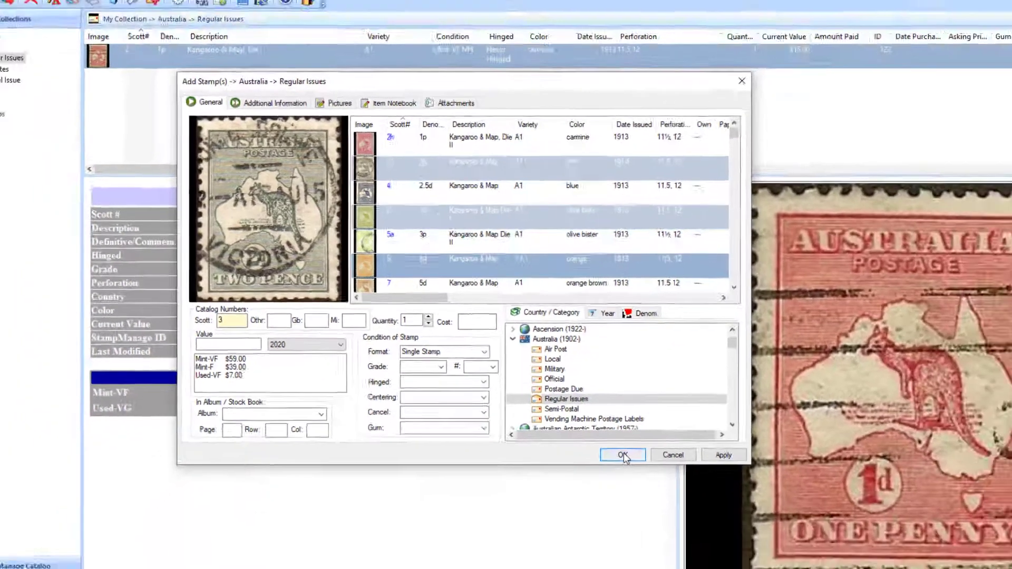
left_click(686, 530)
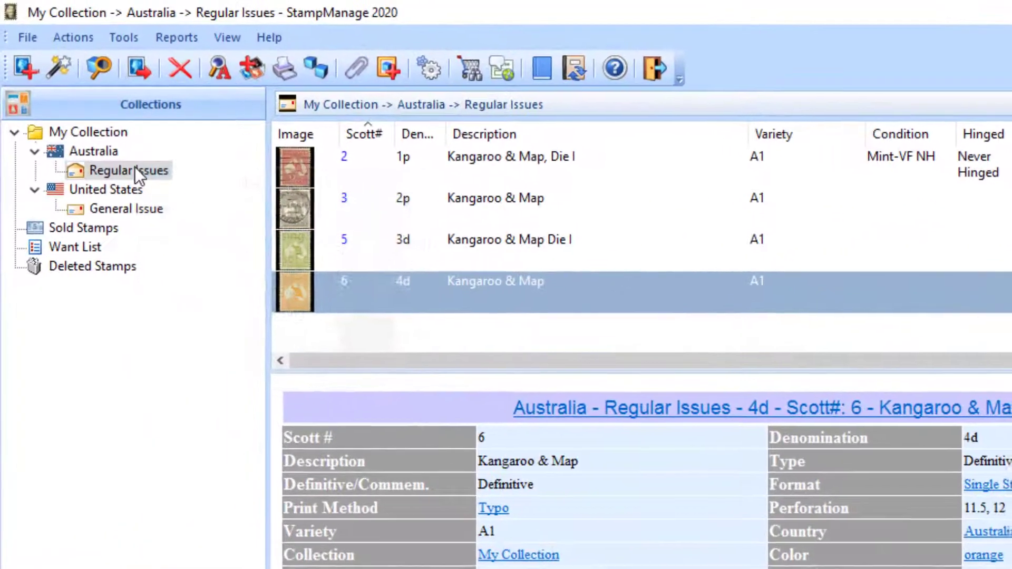
Step: Run the Stamps Owned with Total Value collection report on Regular Issues
right_click(67, 84)
mouse_move(213, 226)
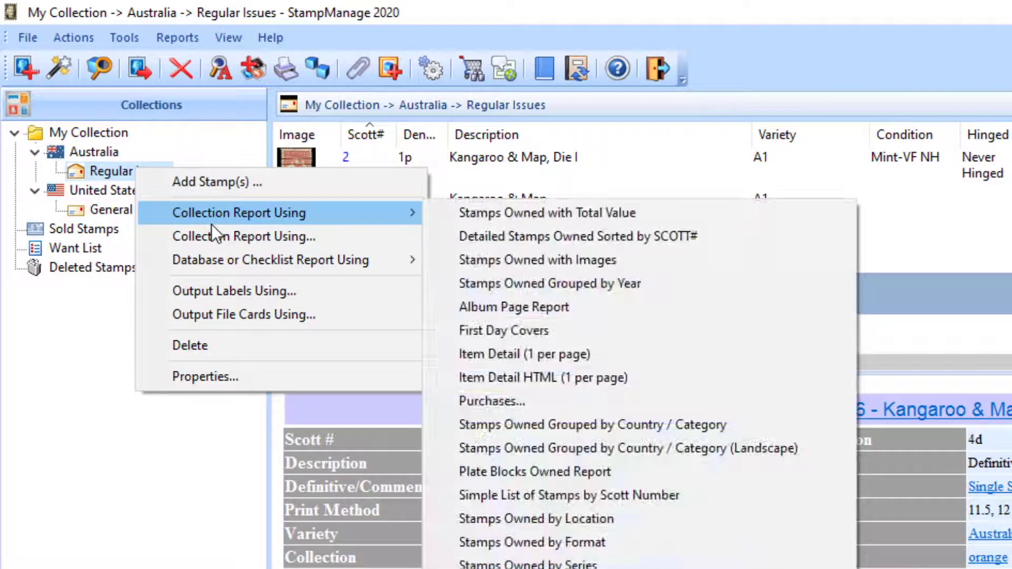
left_click(590, 215)
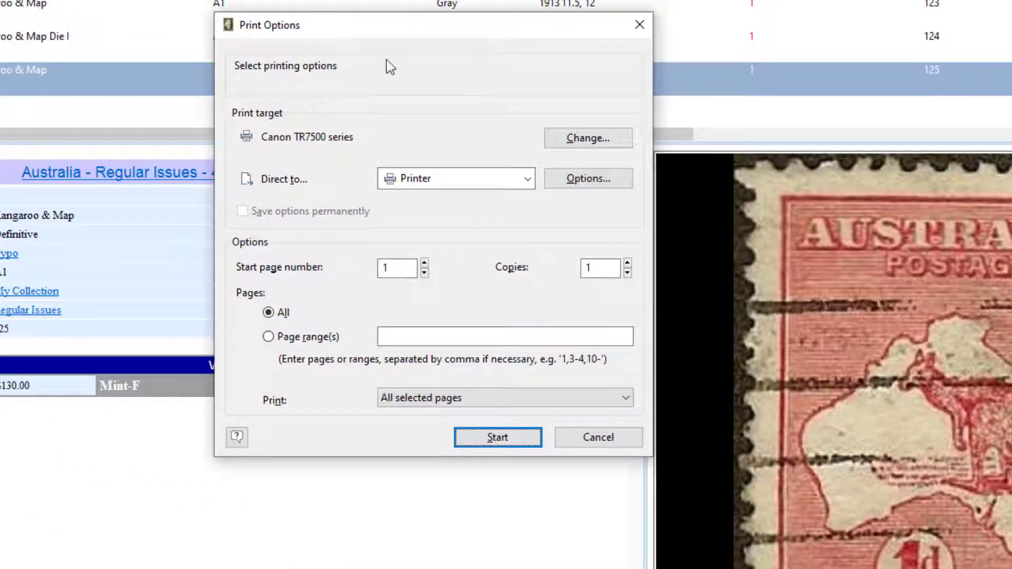
Step: Direct the report output to Preview to view the four stamps totalling $15.00
left_click(527, 182)
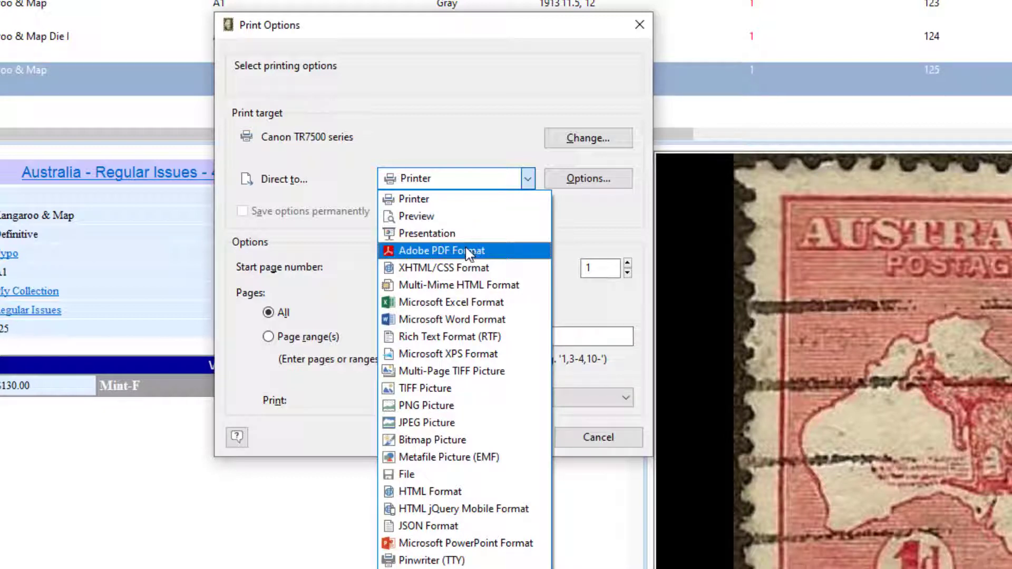
left_click(464, 221)
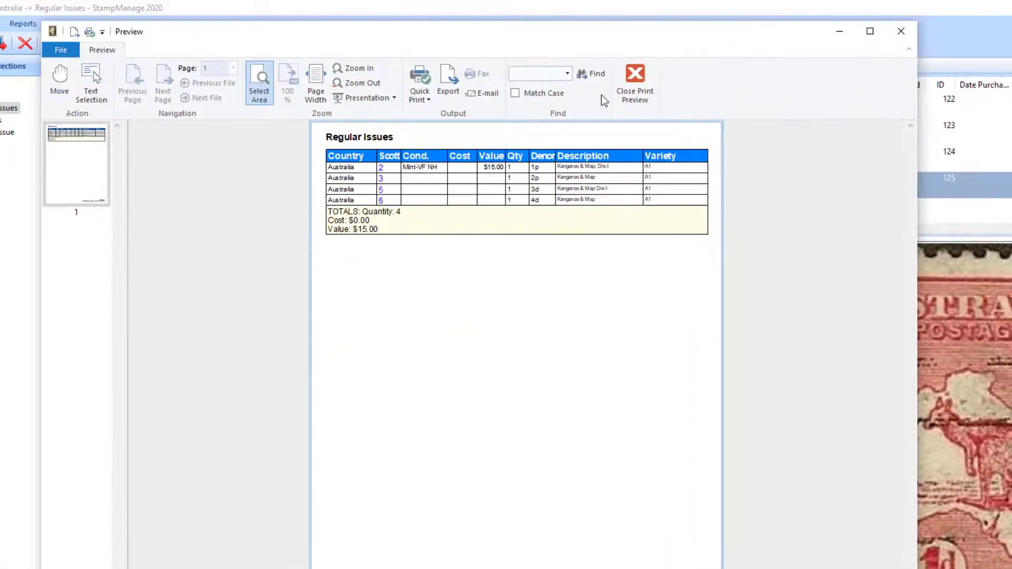
Step: Close the report preview and save a database backup ZIP under the default name in StampManage Backup
left_click(634, 85)
left_click(14, 19)
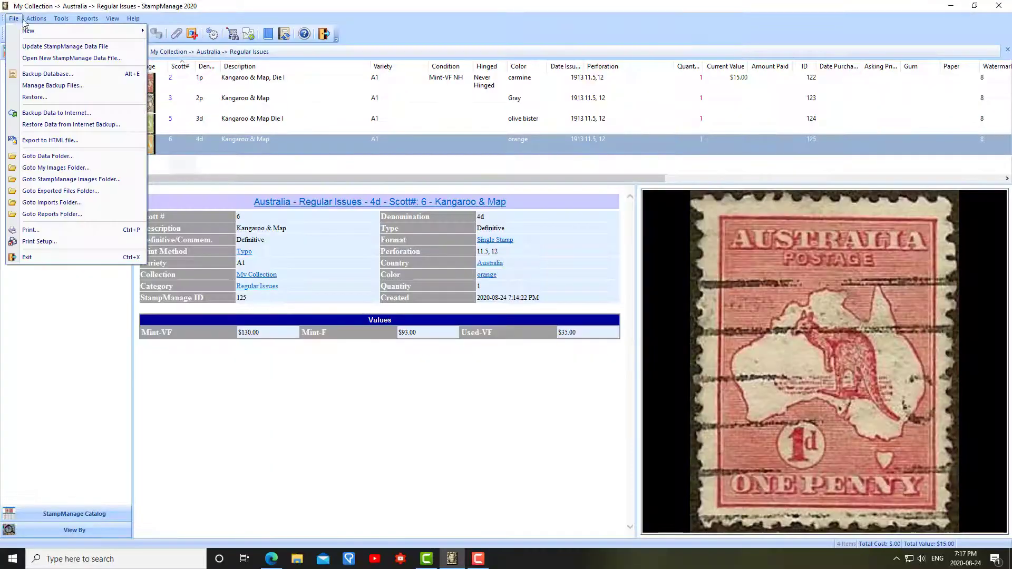
mouse_move(33, 22)
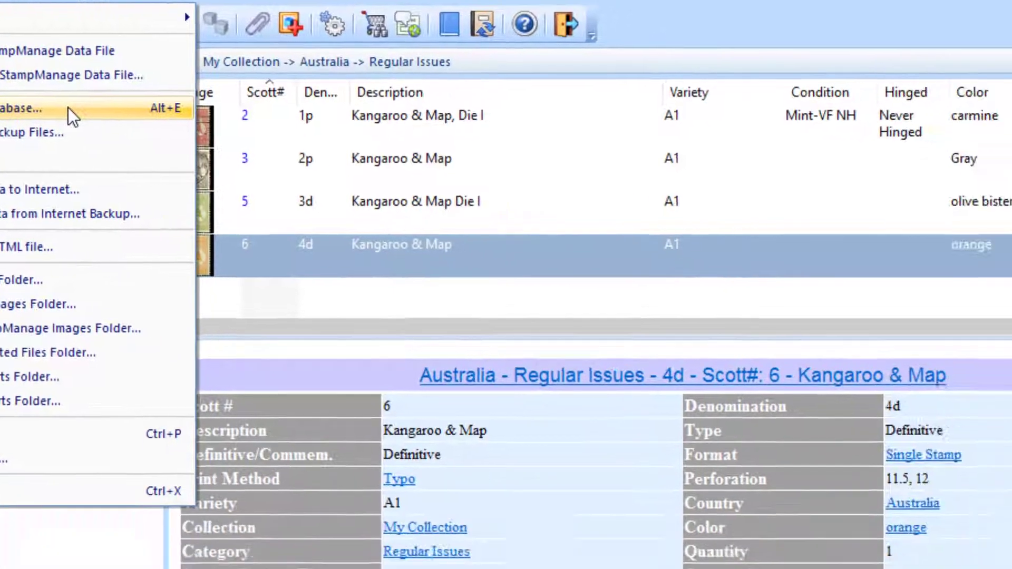
left_click(182, 157)
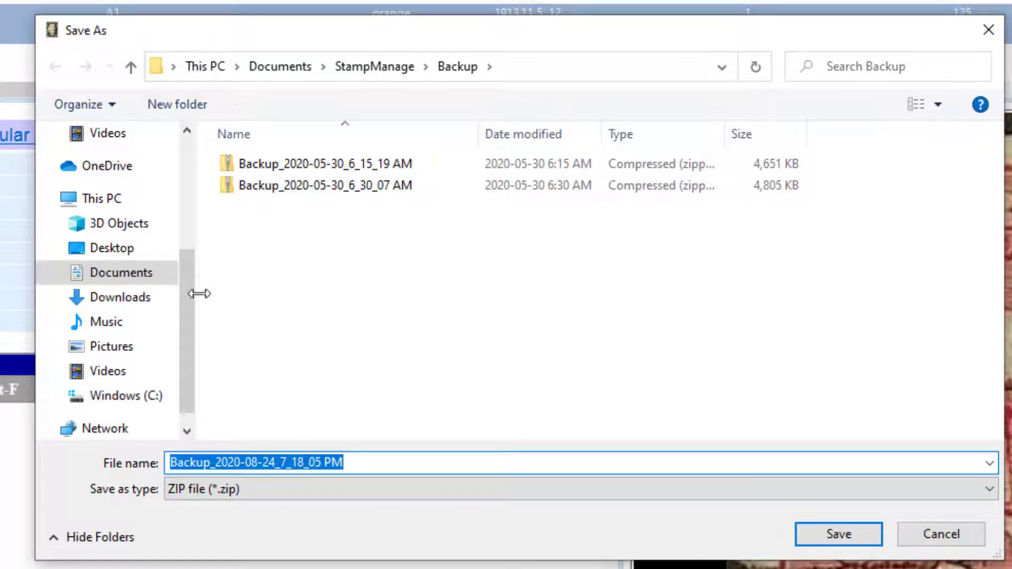
left_click_drag(185, 295, 185, 308)
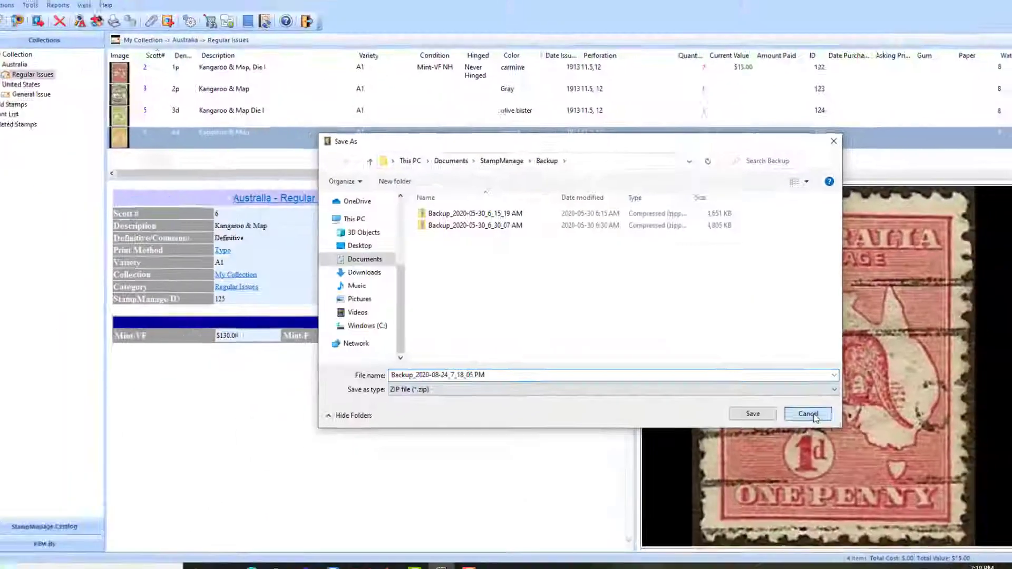
left_click(808, 414)
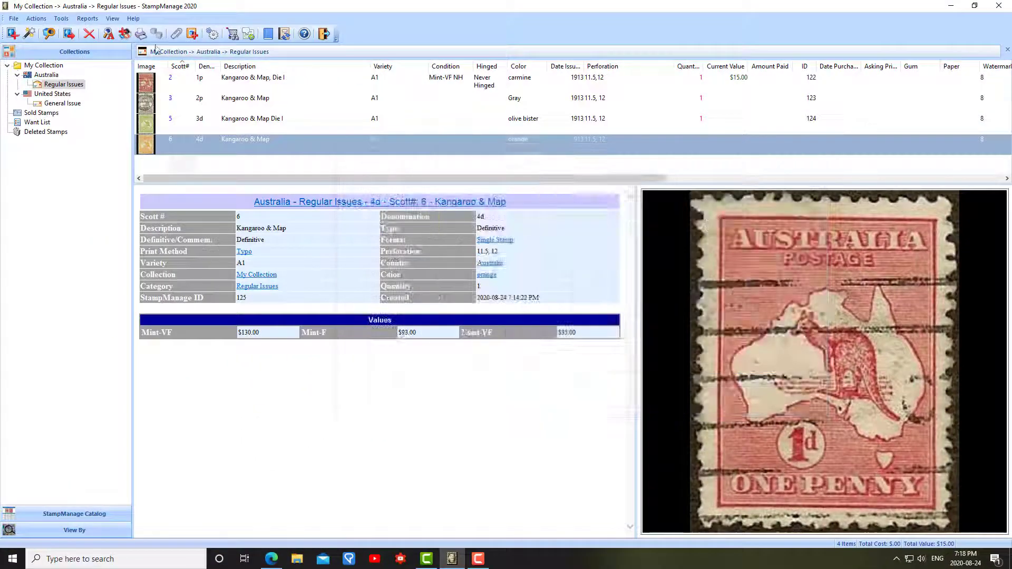
Step: Open the Getting Started Guide (PDF format) from Help, then minimize the browser
left_click(13, 18)
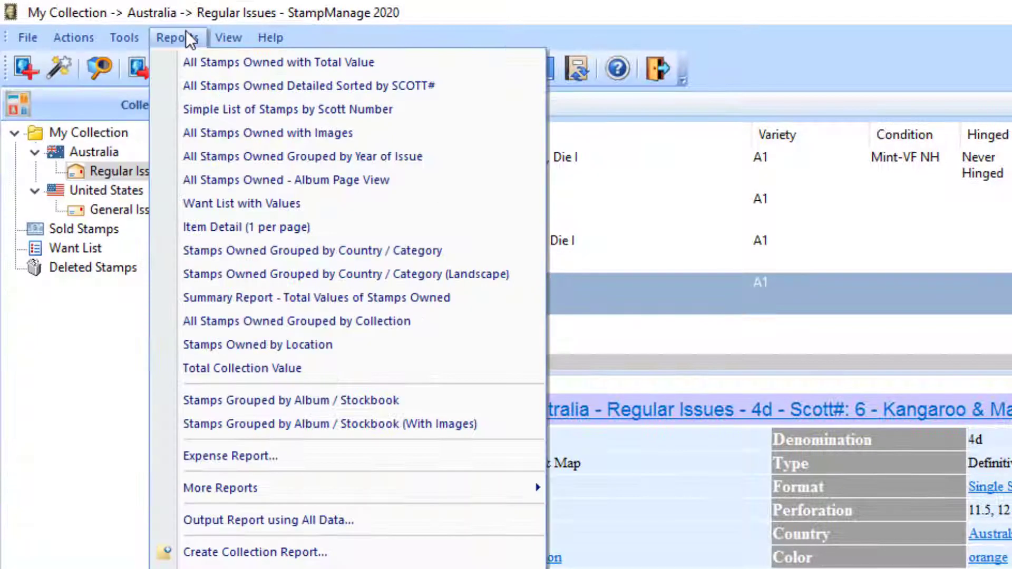
mouse_move(233, 32)
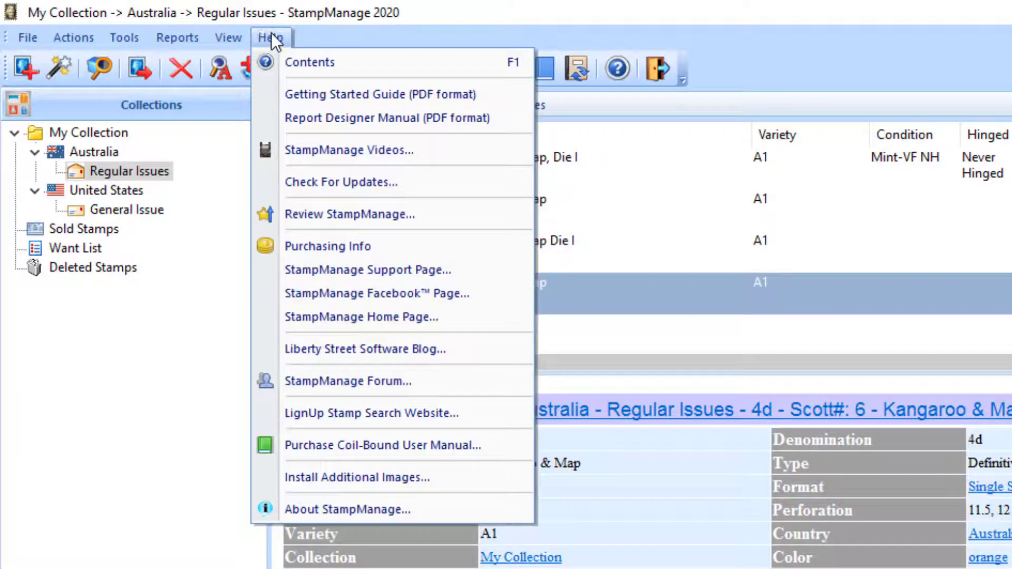
left_click(403, 95)
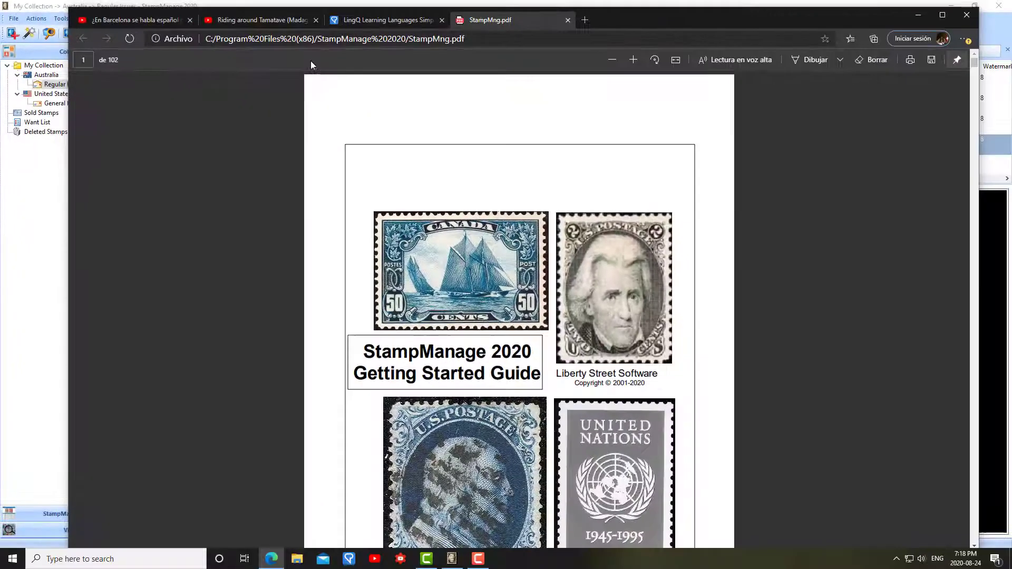
left_click(918, 15)
left_click(133, 19)
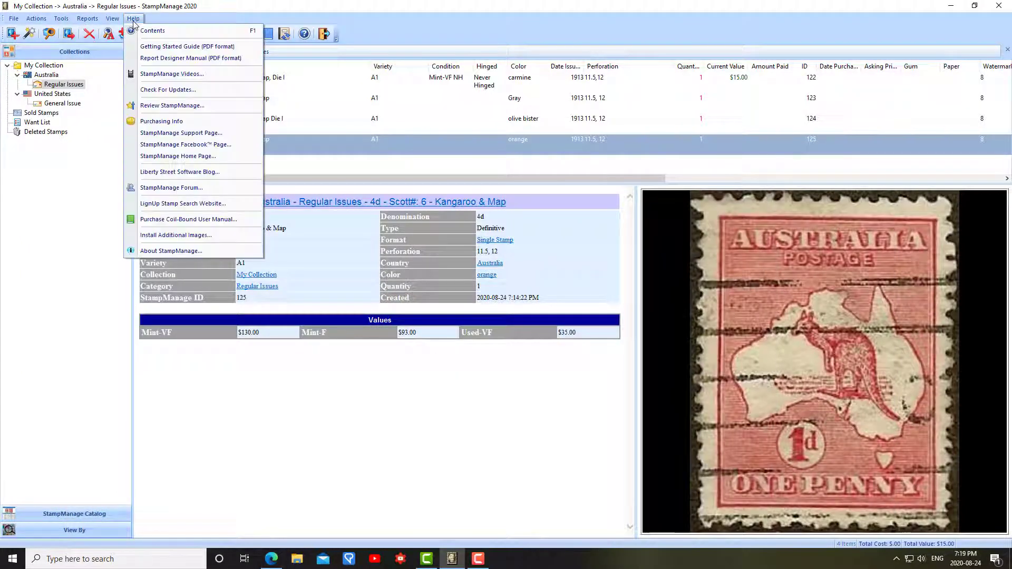